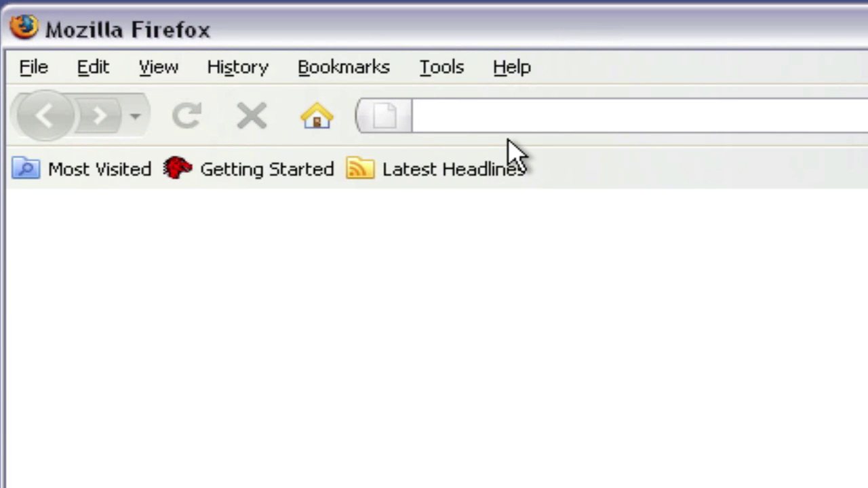
Open whollygenes.com and download the 30-day free trial of The Master Genealogist, saving tmg7setup.exe.
{"action": "type", "text": "whollygene"}
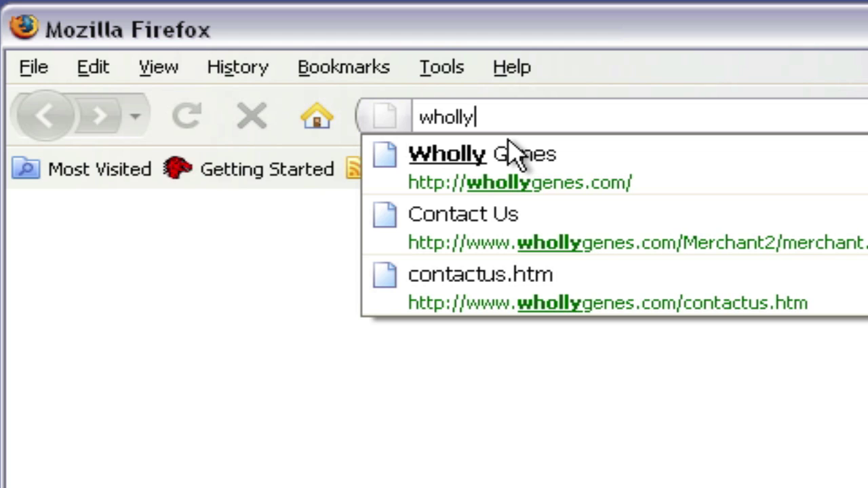
{"action": "type", "text": "s.com"}
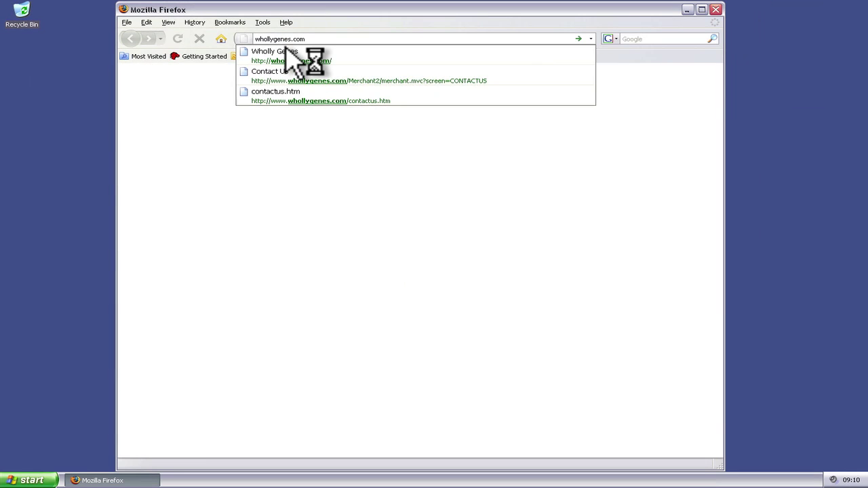
{"action": "key", "text": "Return"}
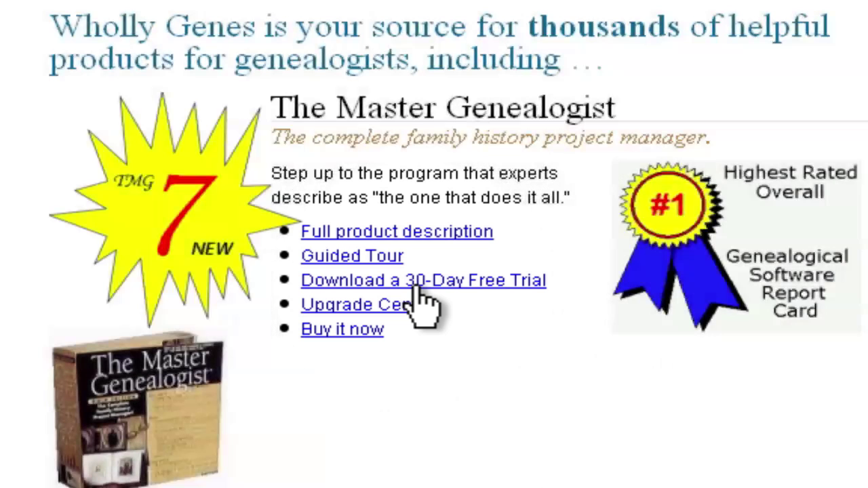
{"action": "left_click", "coordinate": [415, 287]}
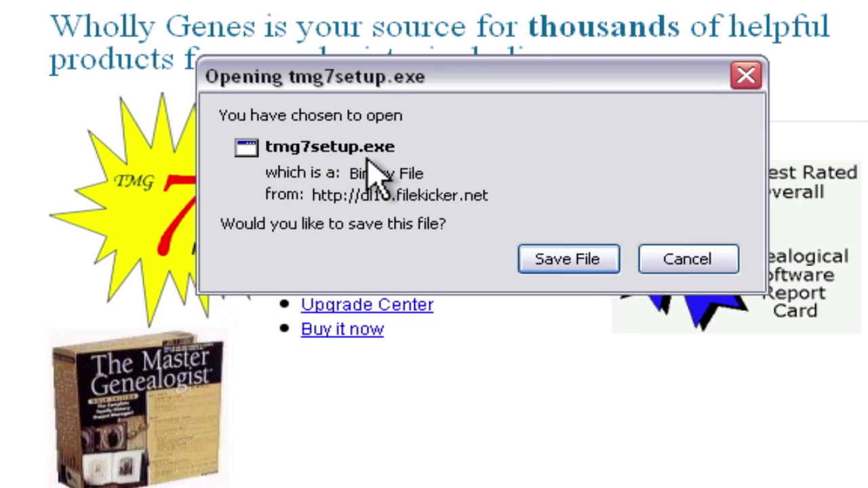
{"action": "left_click", "coordinate": [569, 261]}
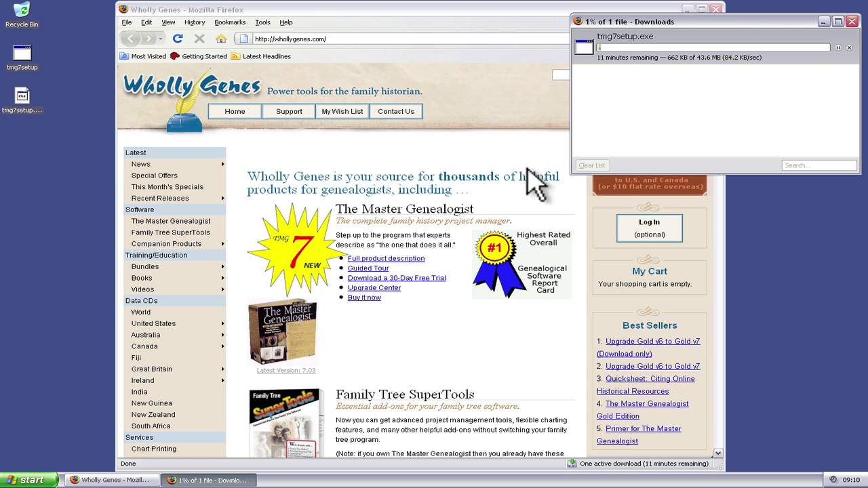
Let the tmg7setup.exe download finish, and close the downloads window and the browser.
{"action": "left_click_drag", "start_coordinate": [646, 24], "coordinate": [351, 174]}
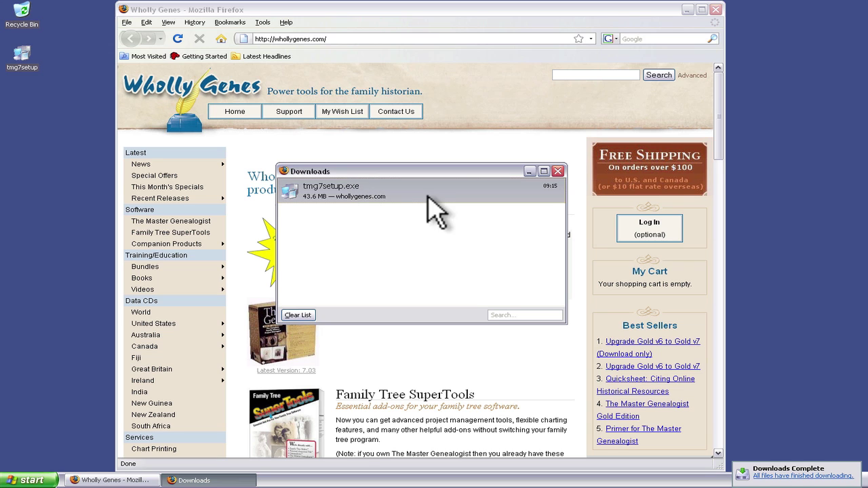
{"action": "left_click", "coordinate": [557, 171]}
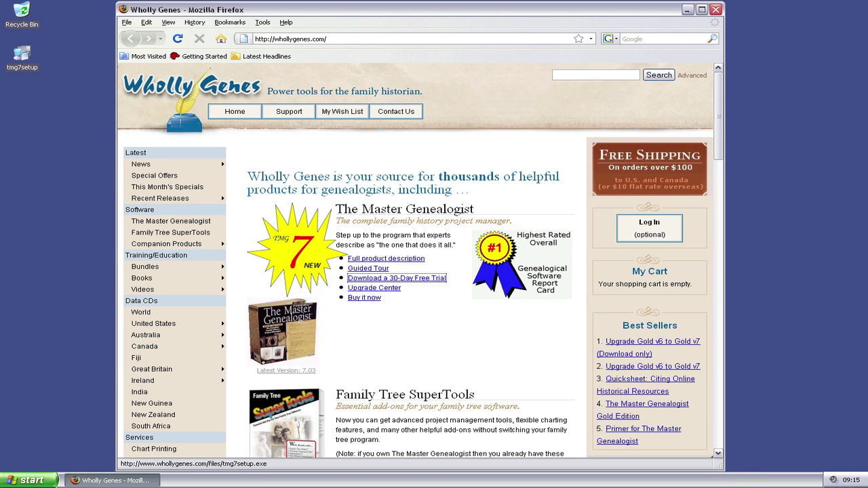
{"action": "left_click", "coordinate": [715, 10]}
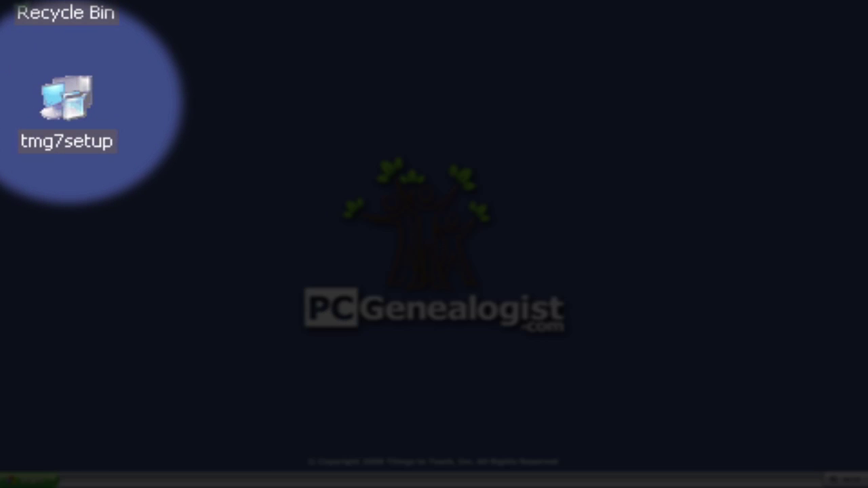
Run tmg7setup from the desktop with U.S. English as the installation language and proceed past the welcome page.
{"action": "double_click", "coordinate": [22, 55]}
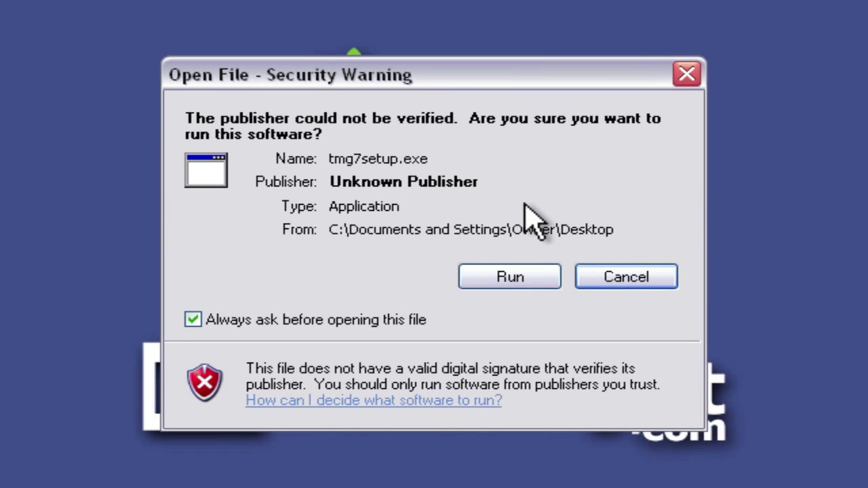
{"action": "left_click", "coordinate": [512, 278]}
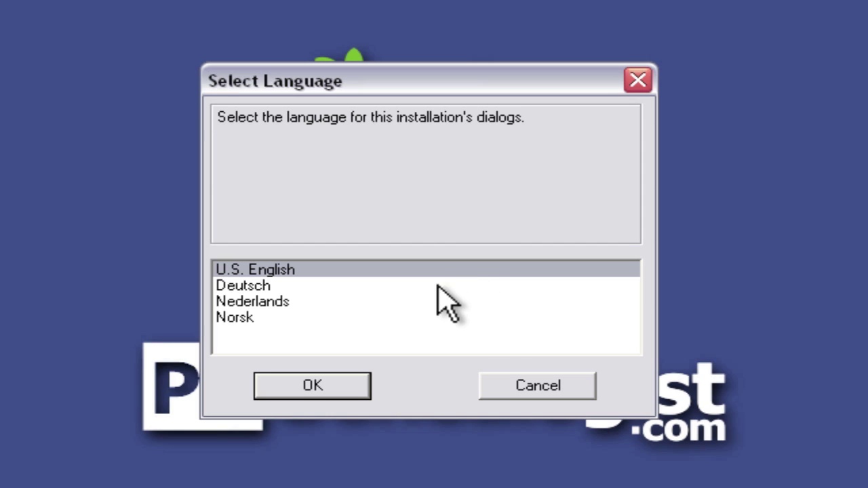
{"action": "left_click", "coordinate": [313, 386]}
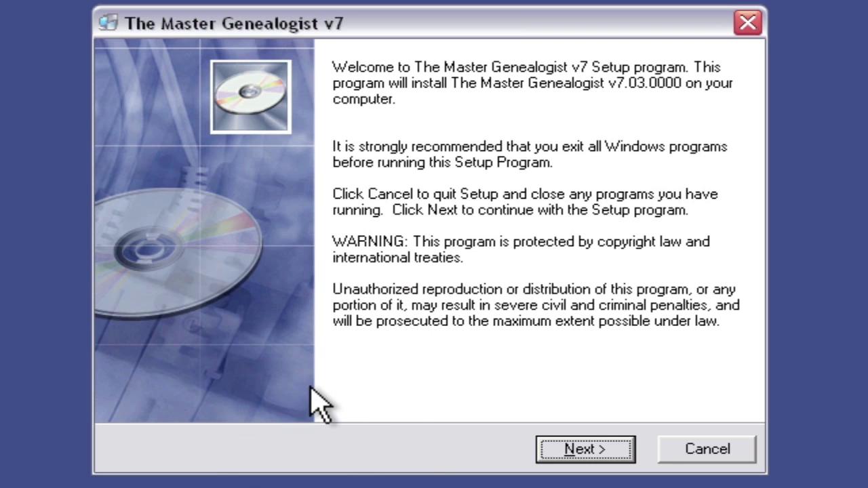
{"action": "left_click", "coordinate": [582, 450]}
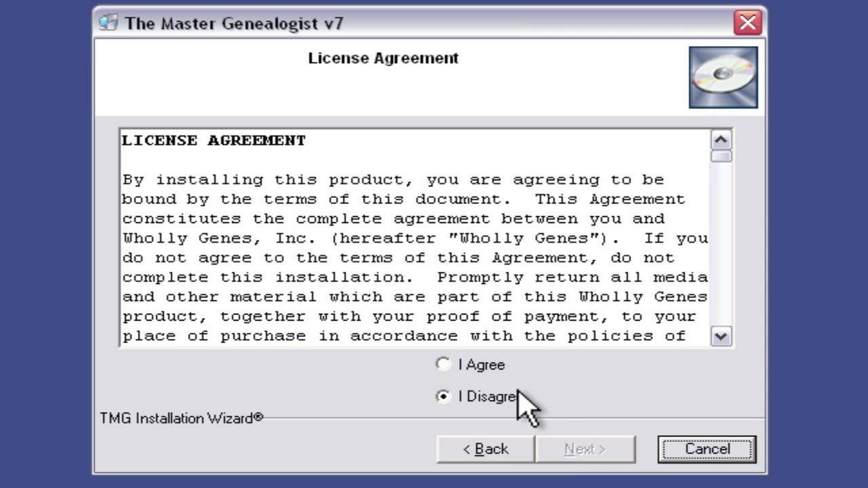
Read through to the end of the license agreement, agree to it and continue.
{"action": "left_click", "coordinate": [721, 157]}
{"action": "left_click_drag", "start_coordinate": [721, 157], "coordinate": [721, 330]}
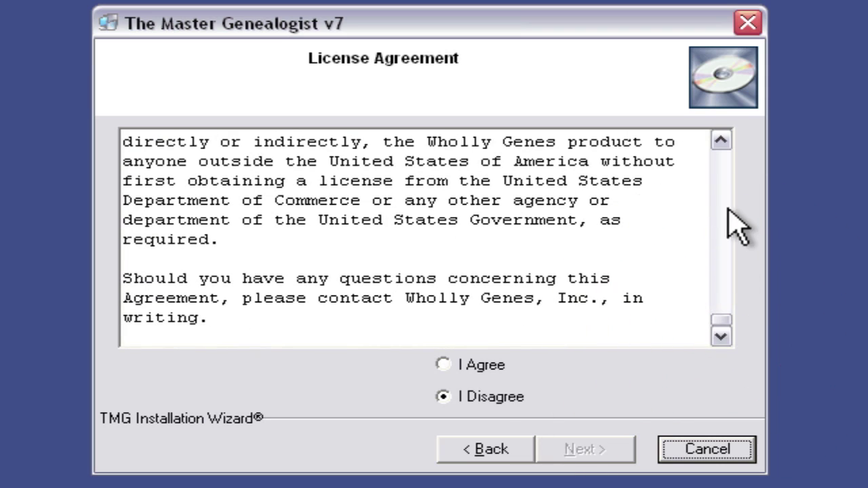
{"action": "left_click", "coordinate": [445, 365]}
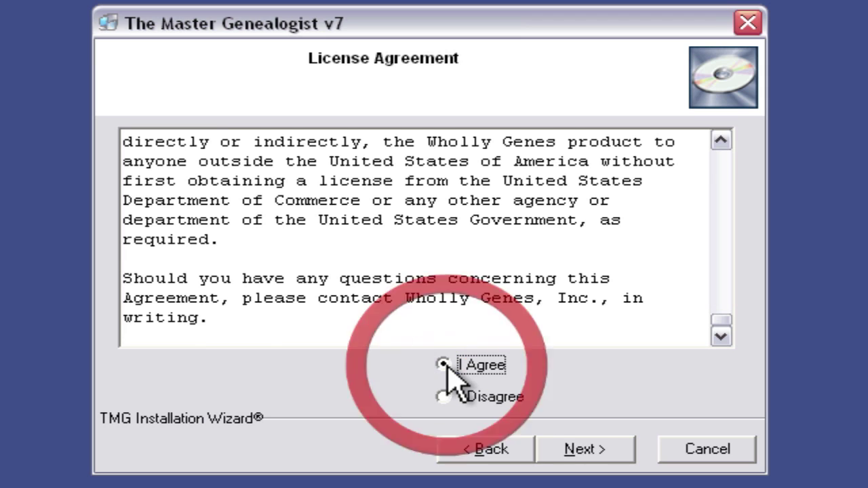
{"action": "left_click", "coordinate": [587, 457]}
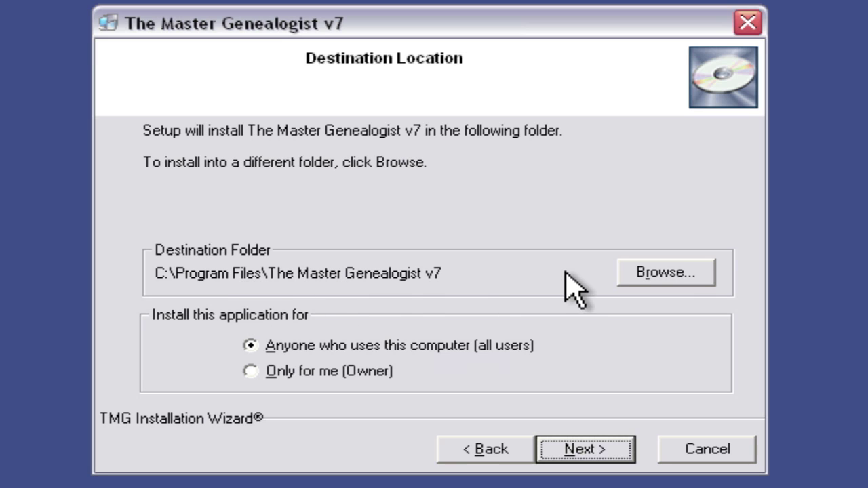
{"action": "left_click", "coordinate": [659, 275]}
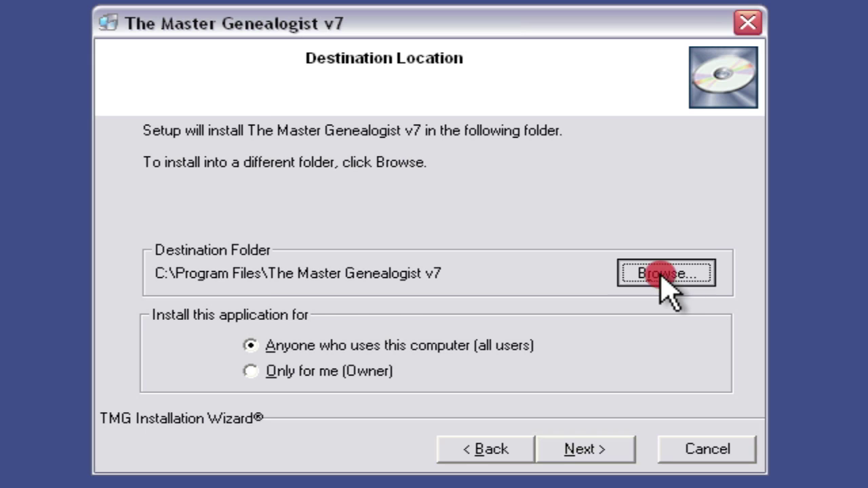
{"action": "mouse_move", "coordinate": [533, 196]}
{"action": "left_mouse_down"}
{"action": "mouse_move", "coordinate": [529, 283]}
{"action": "mouse_move", "coordinate": [529, 183]}
{"action": "left_mouse_up"}
{"action": "left_click", "coordinate": [586, 178]}
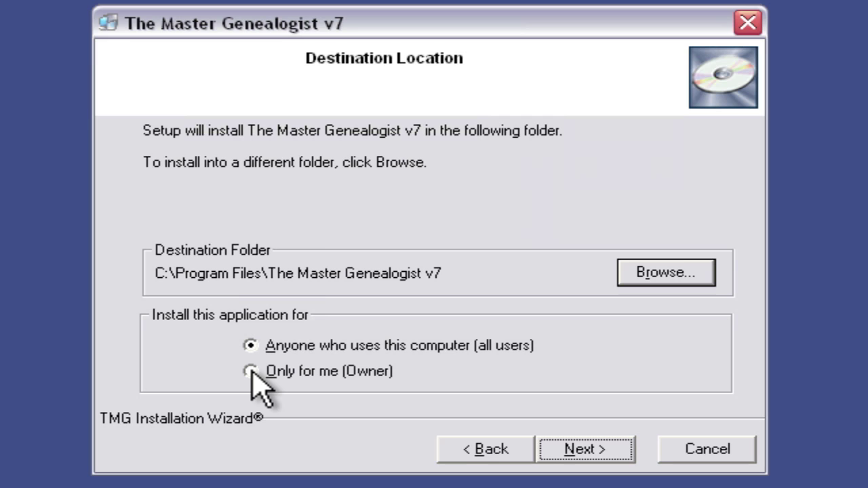
Accept the default destination folder for all users and keep backup copies of replaced files enabled.
{"action": "left_click", "coordinate": [585, 449]}
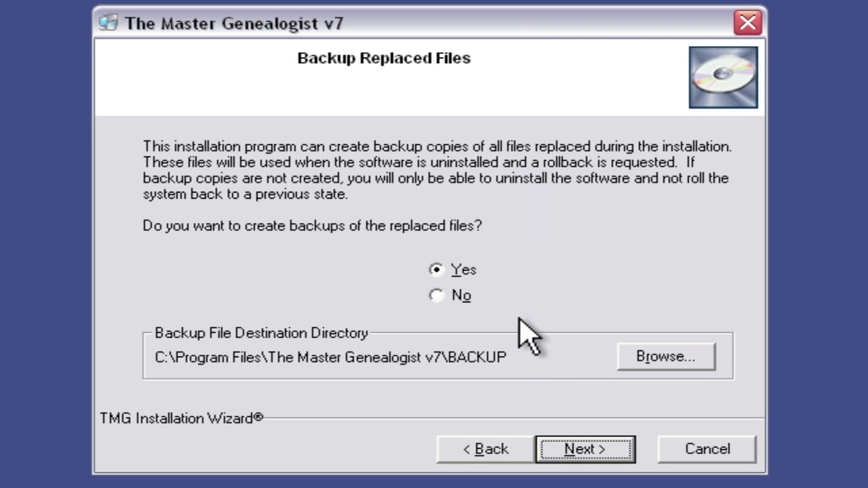
{"action": "left_click", "coordinate": [584, 449]}
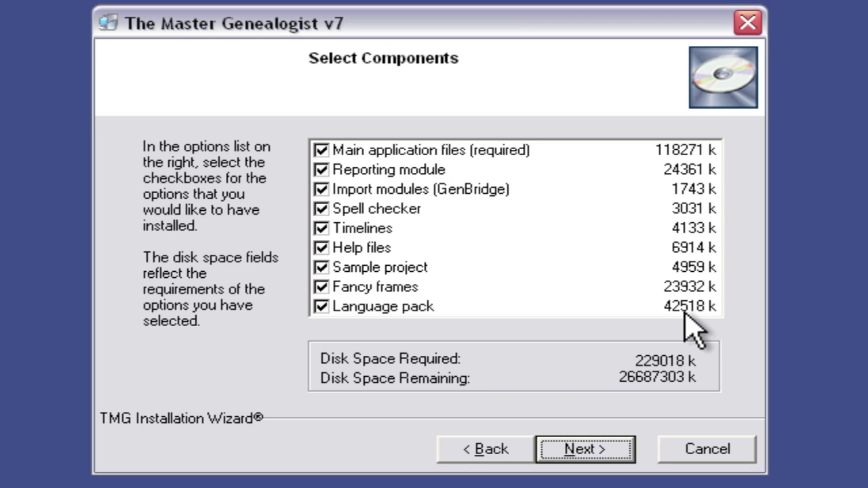
Keep all components selected for installation, including the Language pack, and continue.
{"action": "left_click", "coordinate": [321, 307]}
{"action": "left_click", "coordinate": [321, 308]}
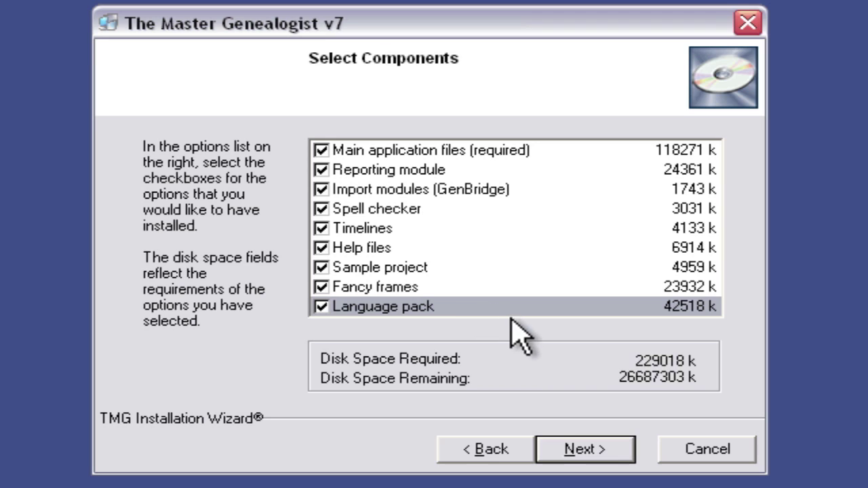
{"action": "left_click", "coordinate": [585, 451]}
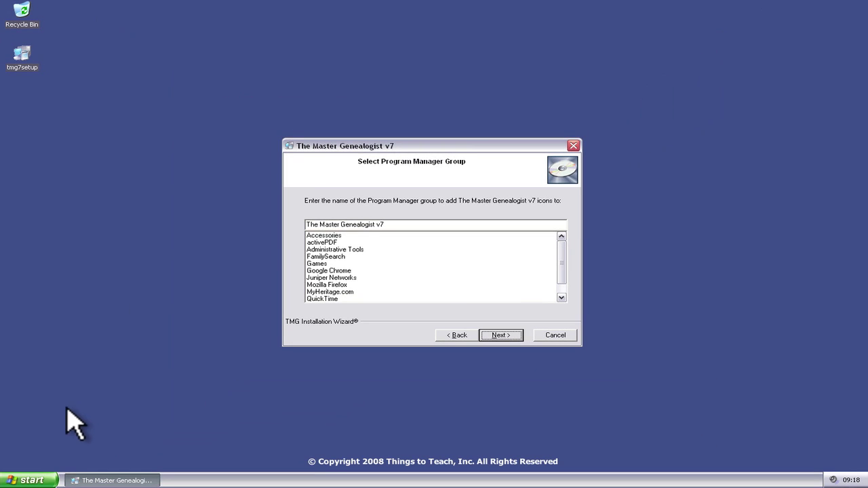
{"action": "left_click", "coordinate": [30, 479]}
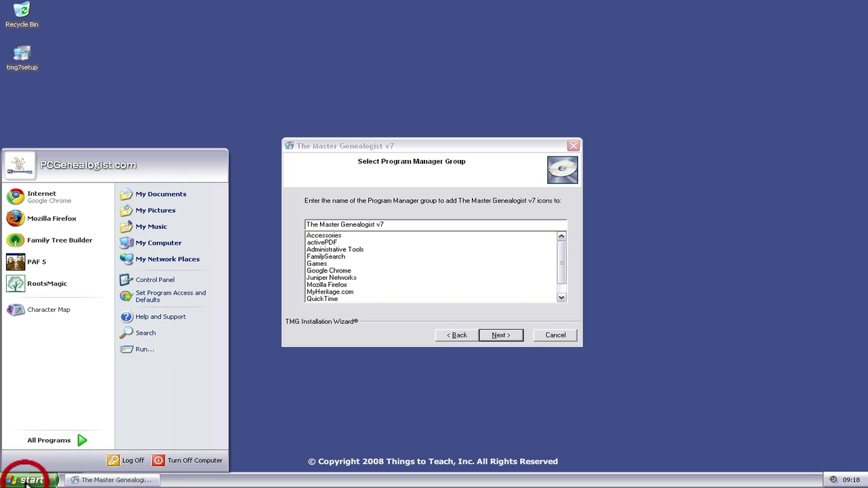
{"action": "left_click", "coordinate": [80, 441]}
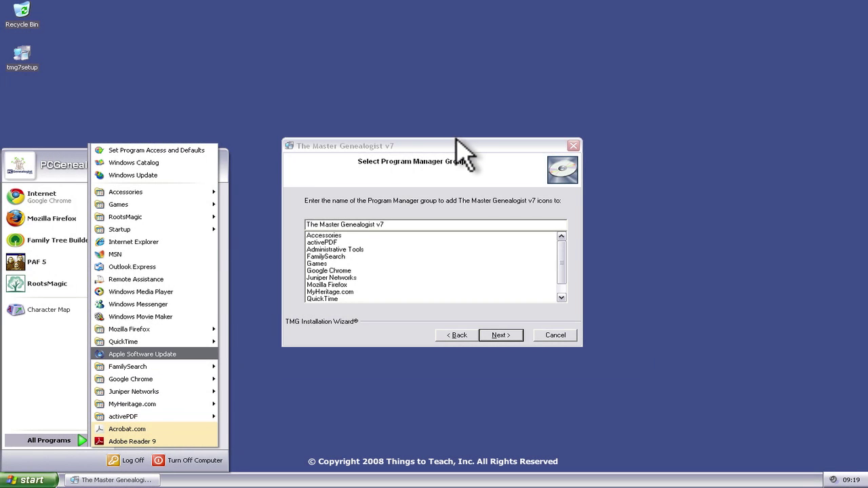
{"action": "left_click", "coordinate": [458, 146]}
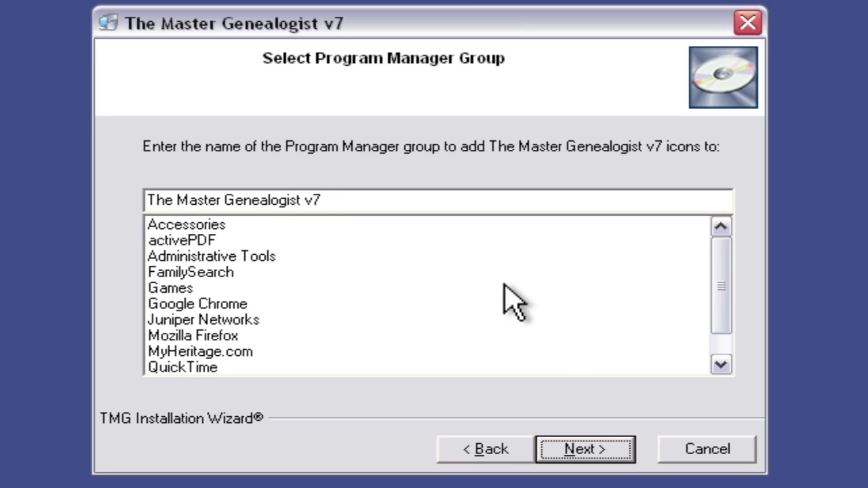
Accept The Master Genealogist v7 as the program group, then run the installation and finish the wizard.
{"action": "left_click", "coordinate": [585, 449]}
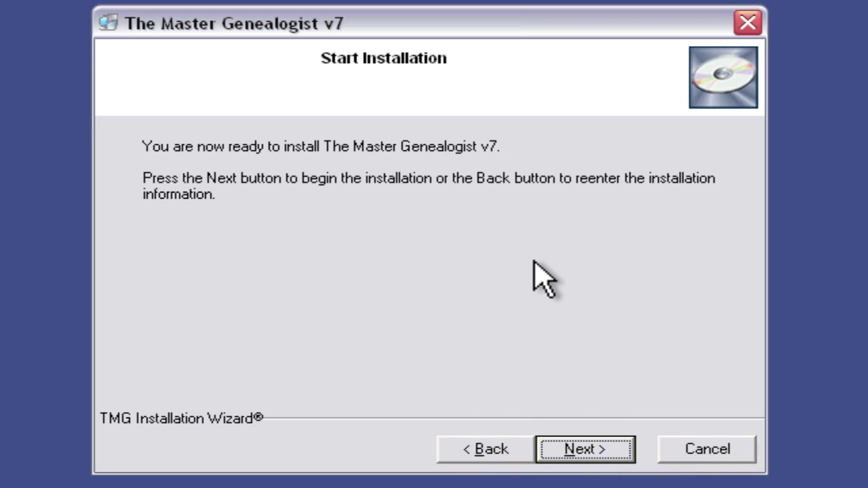
{"action": "left_click", "coordinate": [585, 449]}
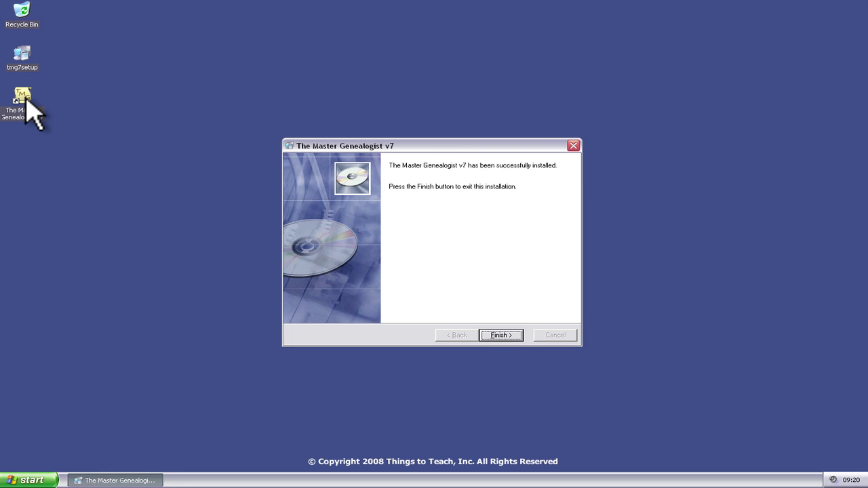
{"action": "left_click", "coordinate": [502, 338]}
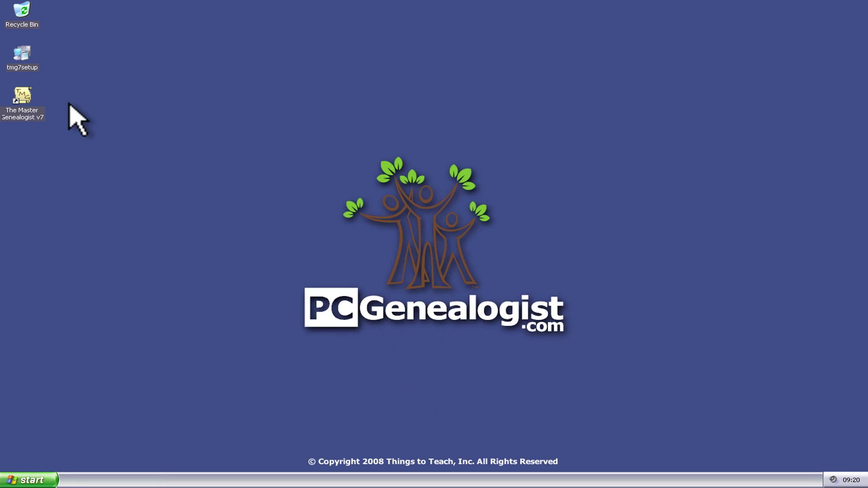
Move The Master Genealogist v7 desktop shortcut to the Recycle Bin and confirm its deletion.
{"action": "left_click_drag", "start_coordinate": [29, 101], "coordinate": [24, 9]}
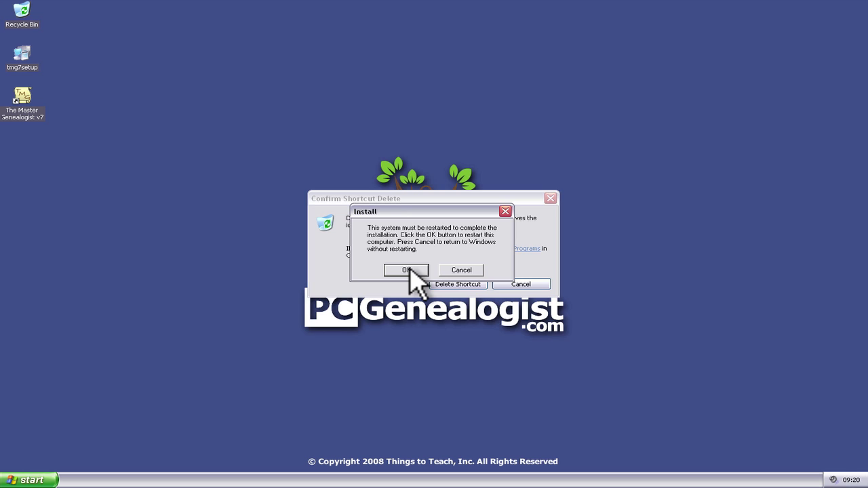
{"action": "left_click", "coordinate": [458, 285]}
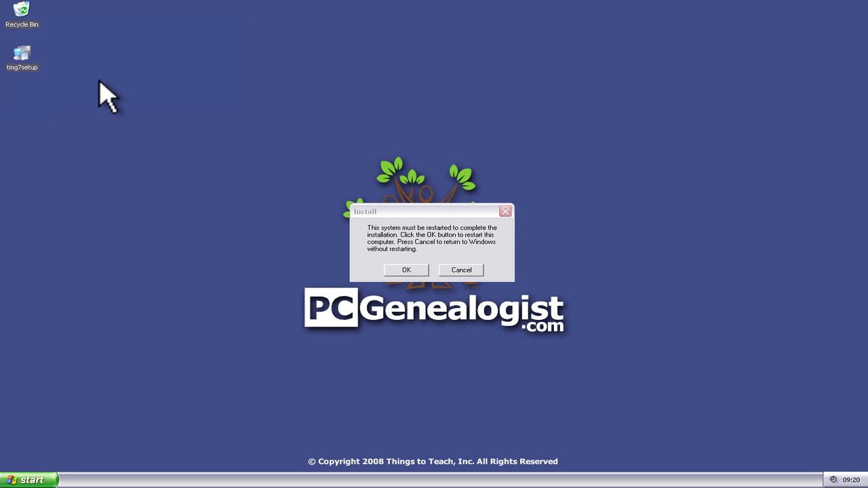
Try to move the tmg7setup file from the desktop to the Recycle Bin.
{"action": "left_click_drag", "start_coordinate": [26, 60], "coordinate": [18, 11]}
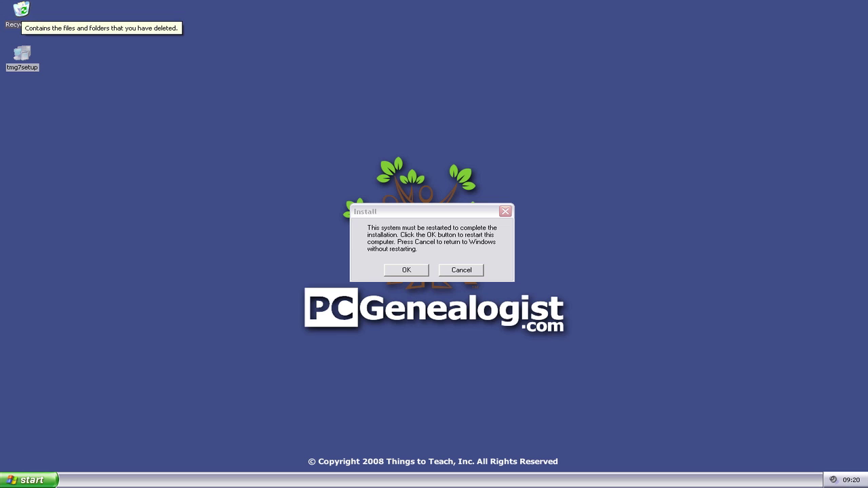
{"action": "left_click", "coordinate": [423, 218]}
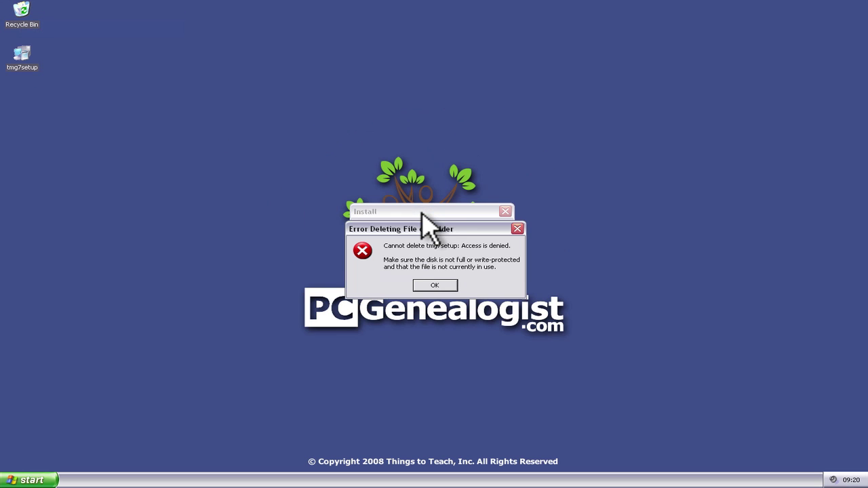
{"action": "left_click", "coordinate": [435, 285]}
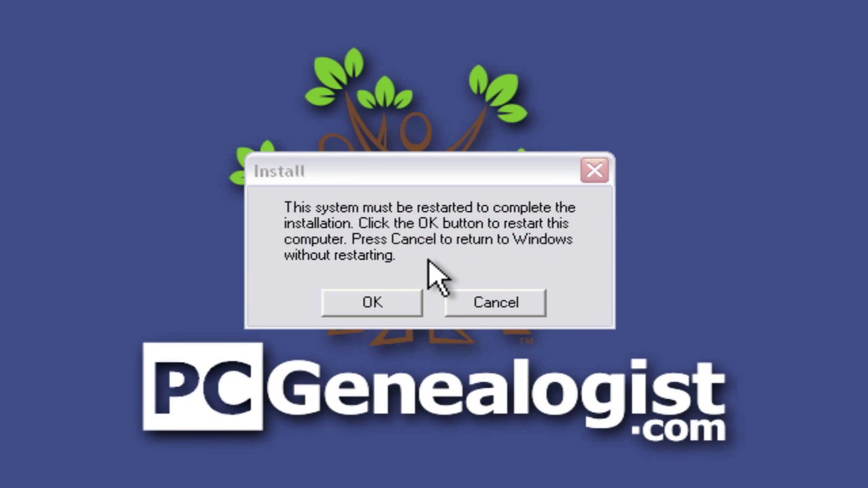
Restart the computer to complete the installation of The Master Genealogist.
{"action": "left_click", "coordinate": [424, 181]}
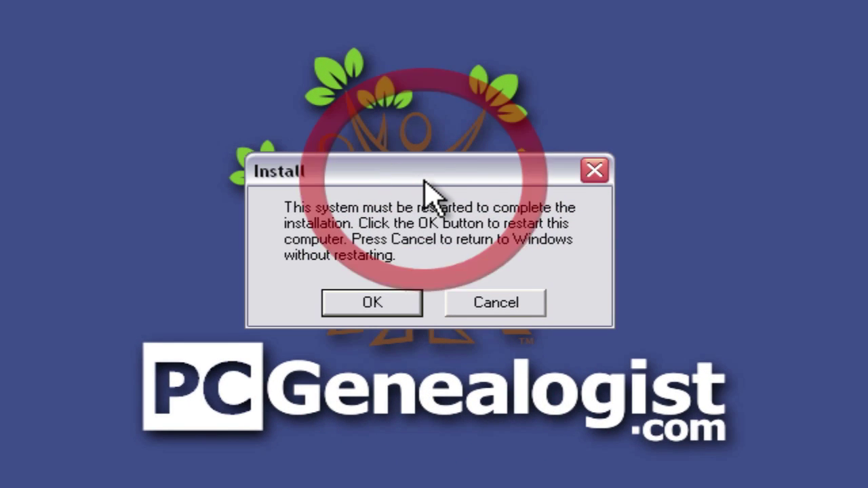
{"action": "left_click", "coordinate": [372, 303]}
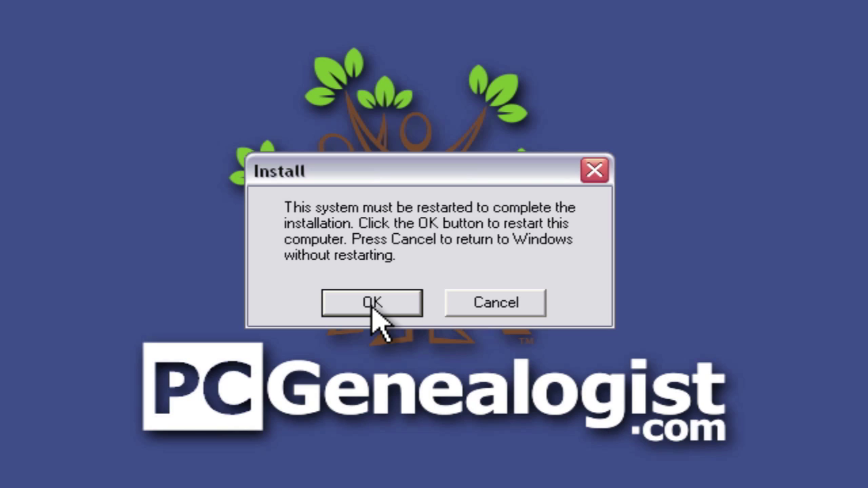
{"action": "left_click", "coordinate": [372, 303]}
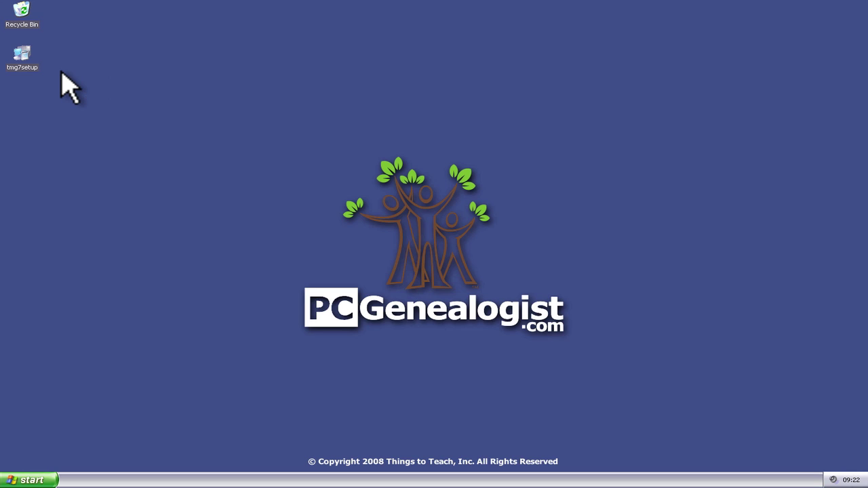
Move the tmg7setup file from the desktop to the Recycle Bin, then empty the bin and confirm the deletion.
{"action": "left_click_drag", "start_coordinate": [23, 60], "coordinate": [23, 15]}
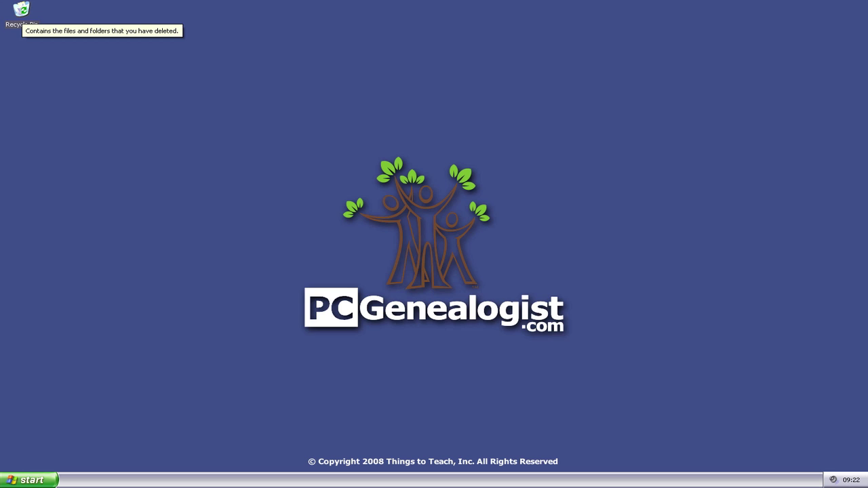
{"action": "right_click", "coordinate": [21, 10]}
{"action": "left_click", "coordinate": [43, 35]}
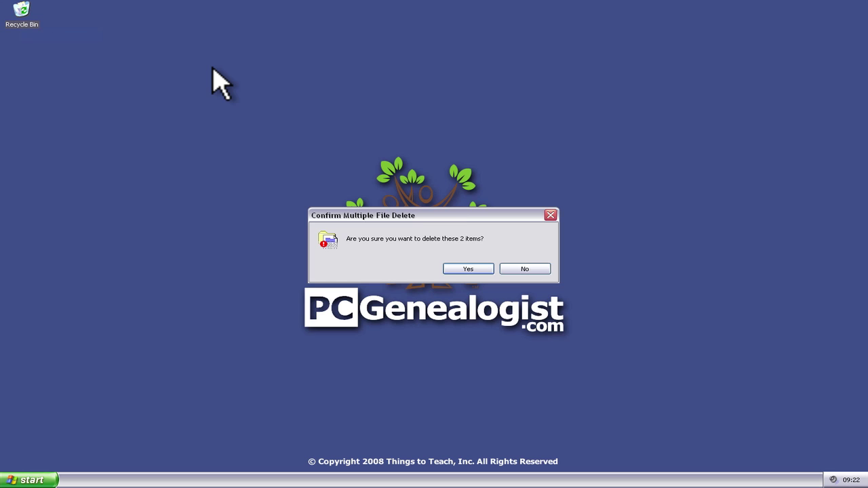
{"action": "left_click", "coordinate": [459, 269]}
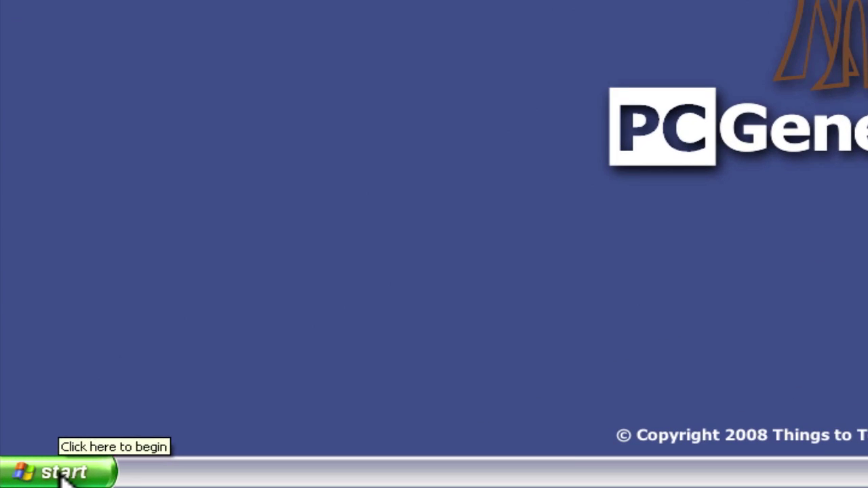
Launch The Master Genealogist v7 from the installed programs and dismiss the Unlock the Full Version notice to continue with the trial.
{"action": "left_click", "coordinate": [61, 475]}
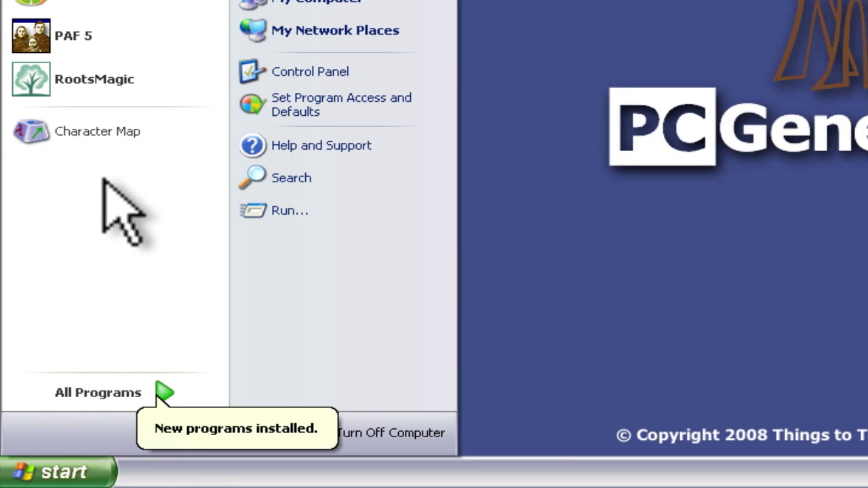
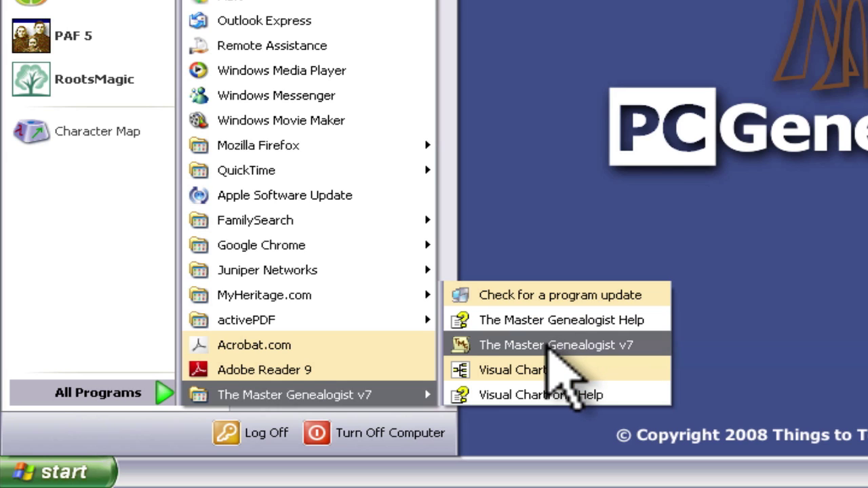
{"action": "left_click", "coordinate": [560, 343]}
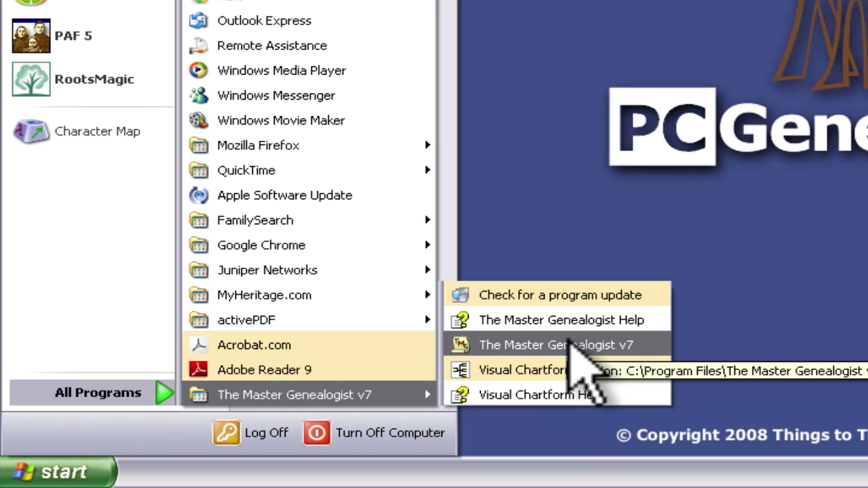
{"action": "left_click", "coordinate": [557, 347]}
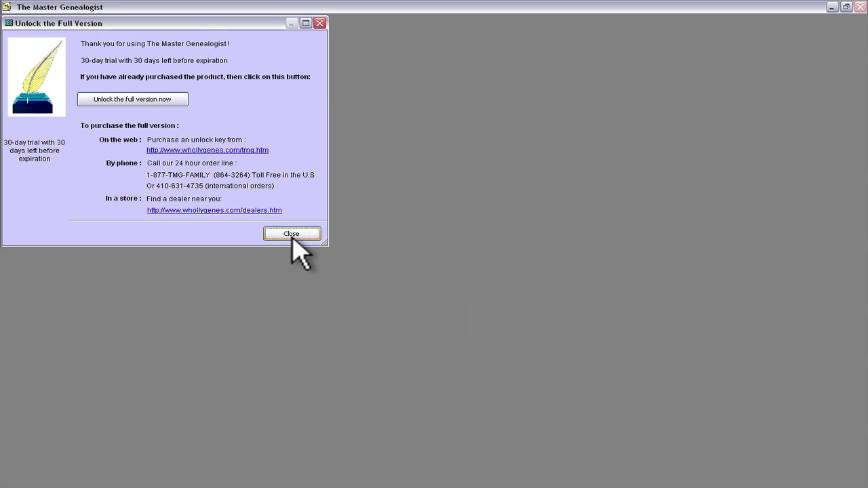
{"action": "left_click", "coordinate": [292, 234]}
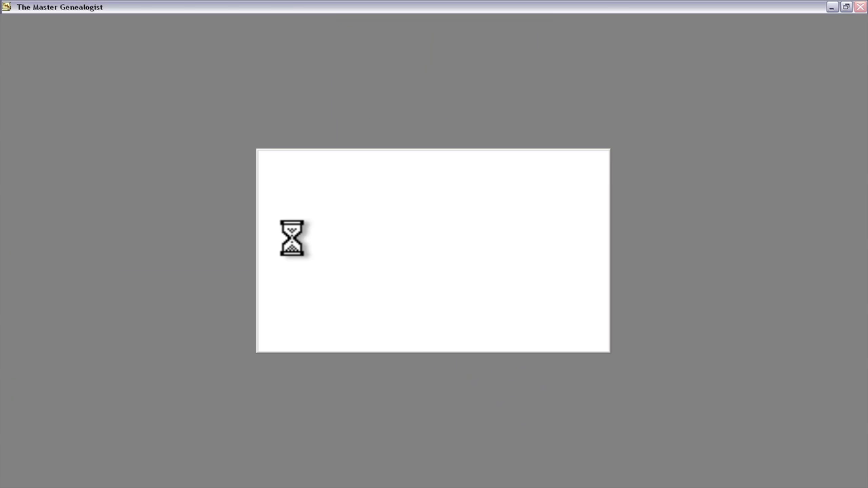